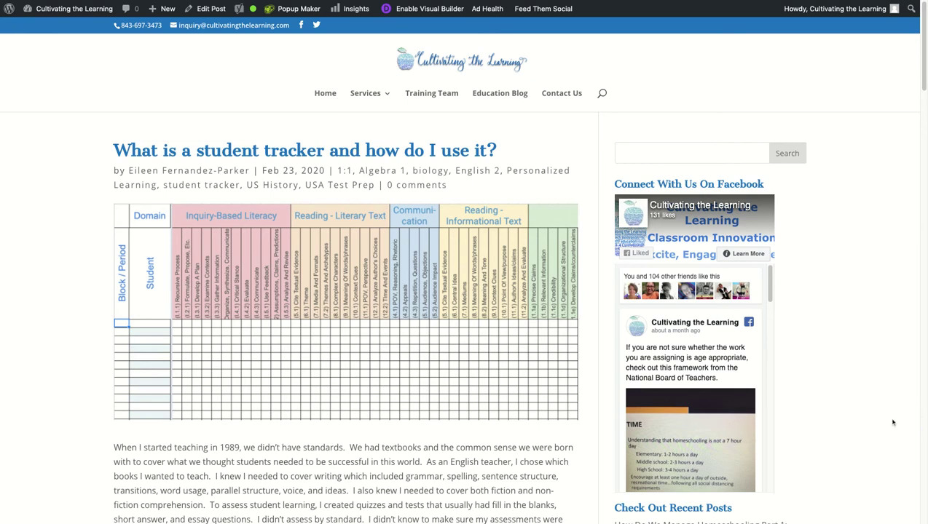
Step: Find the English 2 EOC Skills Student Tracker sample in the blog post and open its copy link
mouse_move(439, 268)
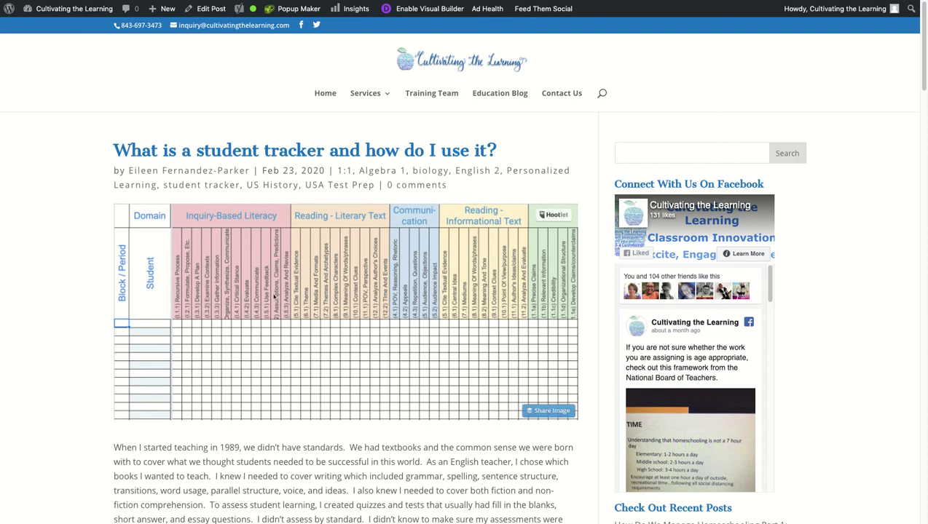
scroll(315, 334, down, 5)
scroll(314, 338, down, 7)
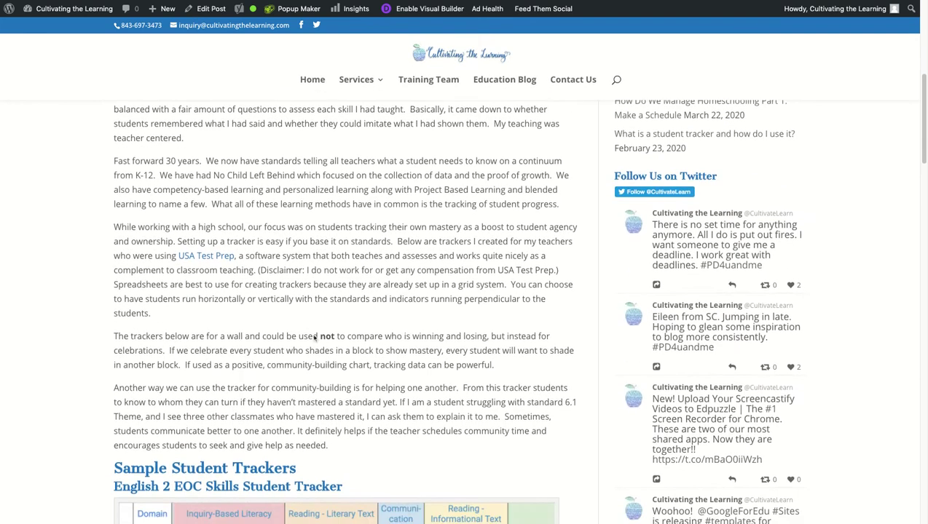
scroll(314, 338, up, 2)
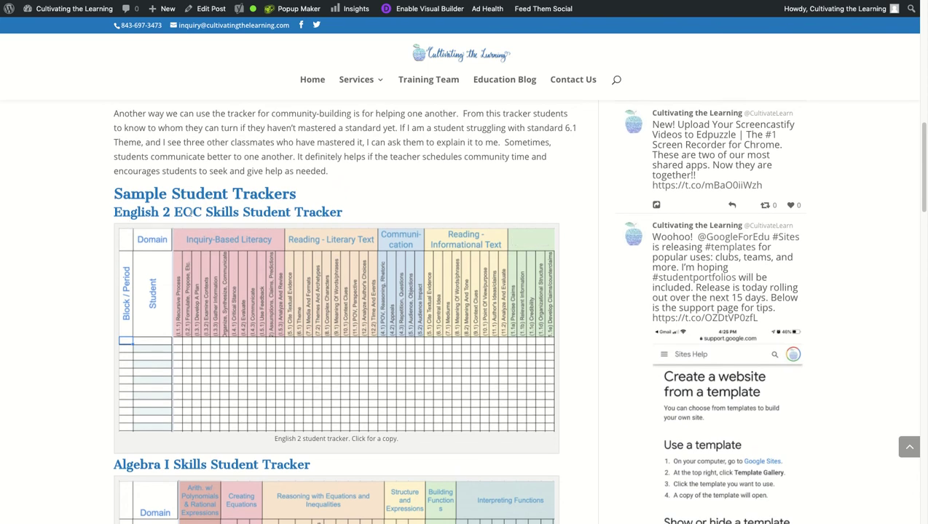
mouse_move(351, 318)
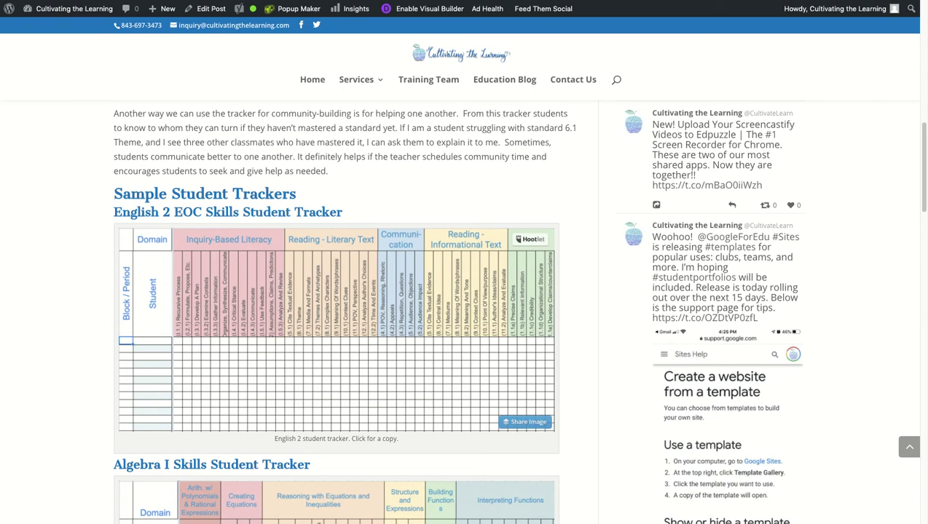
click(324, 316)
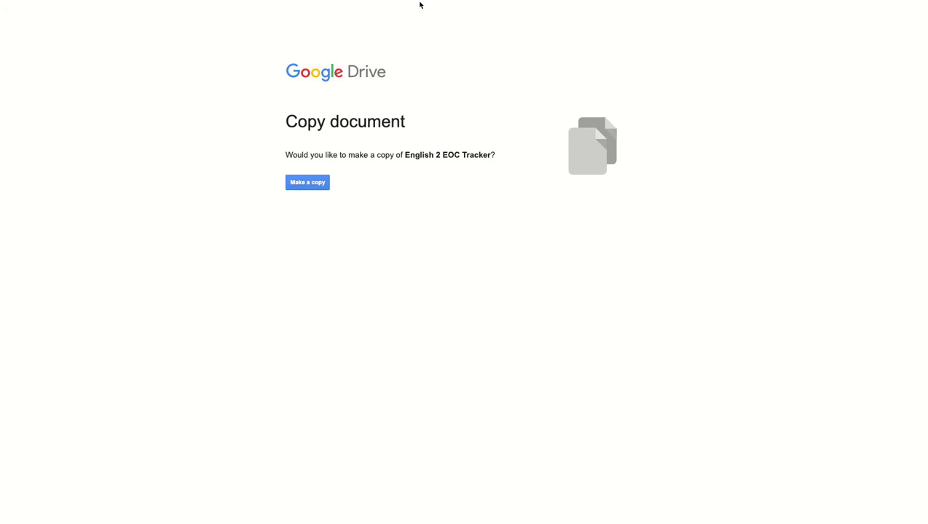
Step: Make a personal Google Drive copy of the English 2 EOC Tracker
scroll(444, 22, down, 2)
click(305, 184)
click(305, 184)
click(305, 184)
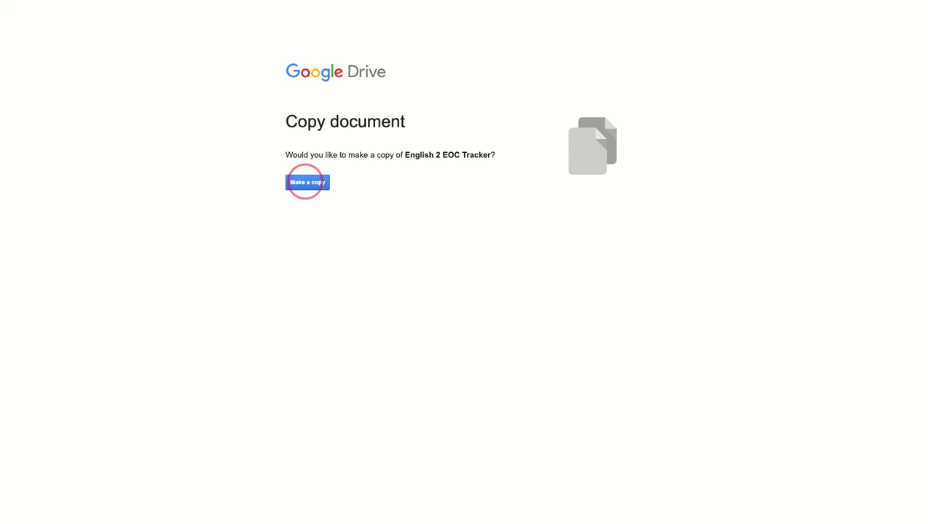
click(305, 184)
click(306, 185)
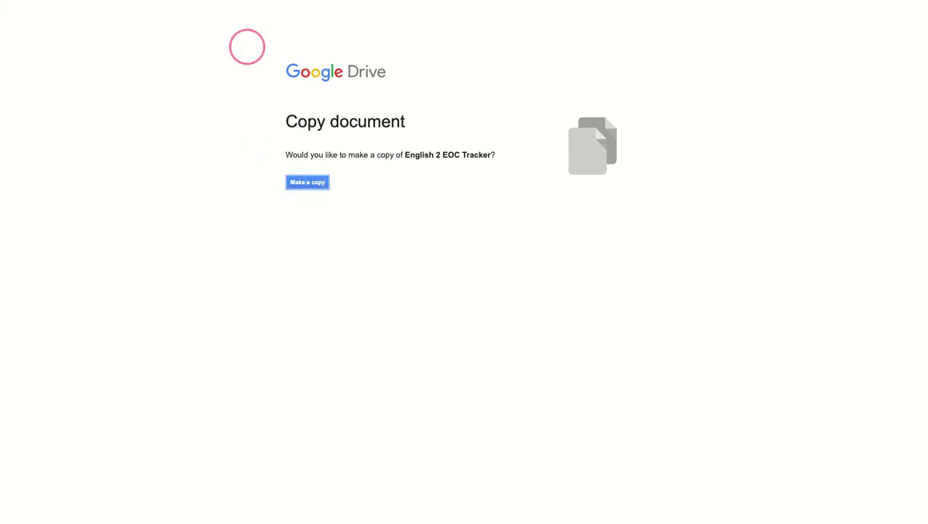
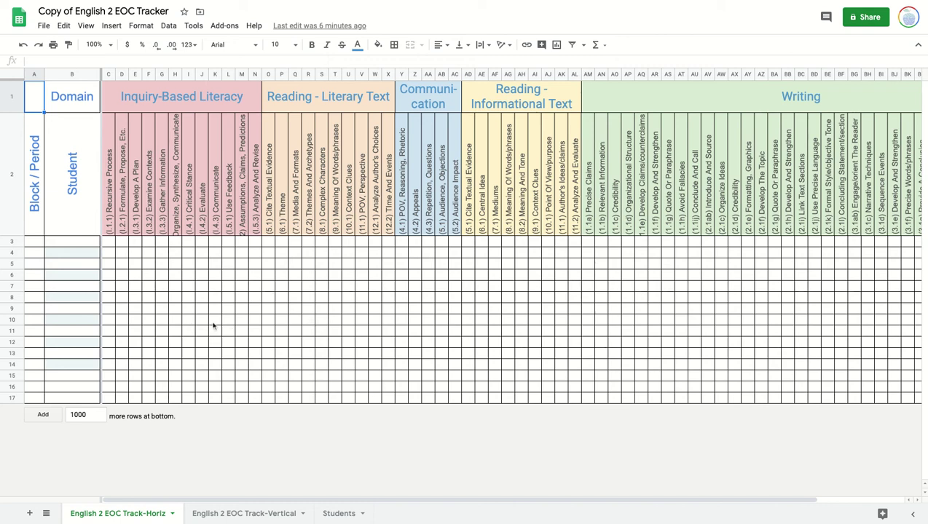
Step: Preview how the pages of the English 2 EOC Track-Horiz sheet will print, and leave the print settings without printing
click(43, 27)
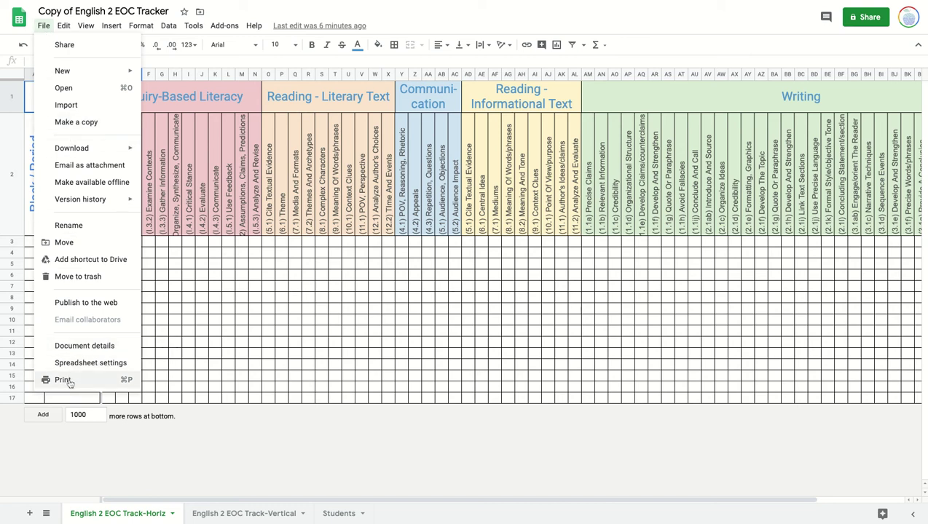
click(109, 383)
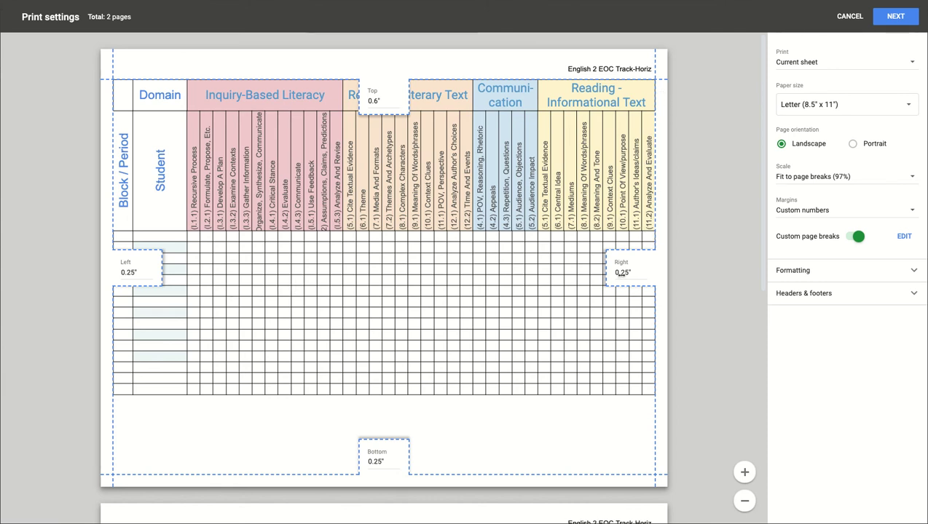
scroll(547, 344, down, 3)
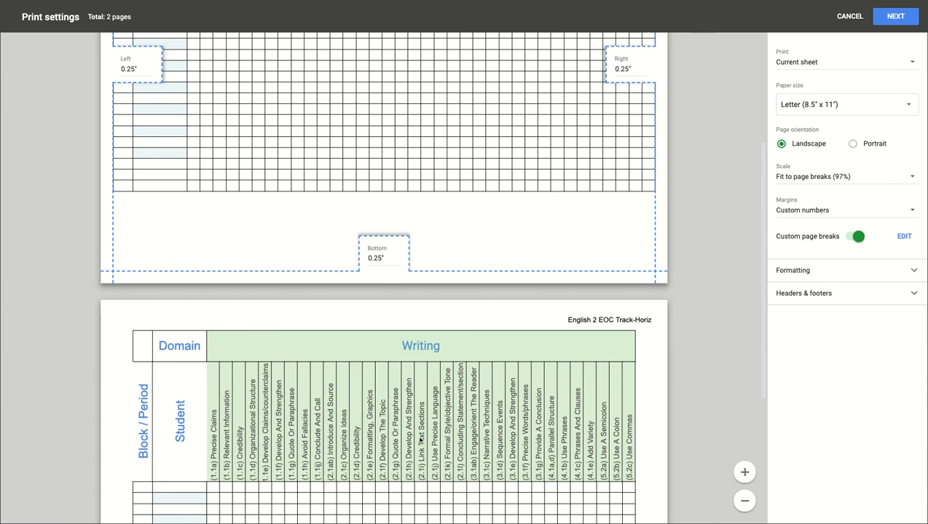
scroll(420, 440, down, 1)
scroll(420, 439, up, 4)
scroll(420, 441, down, 6)
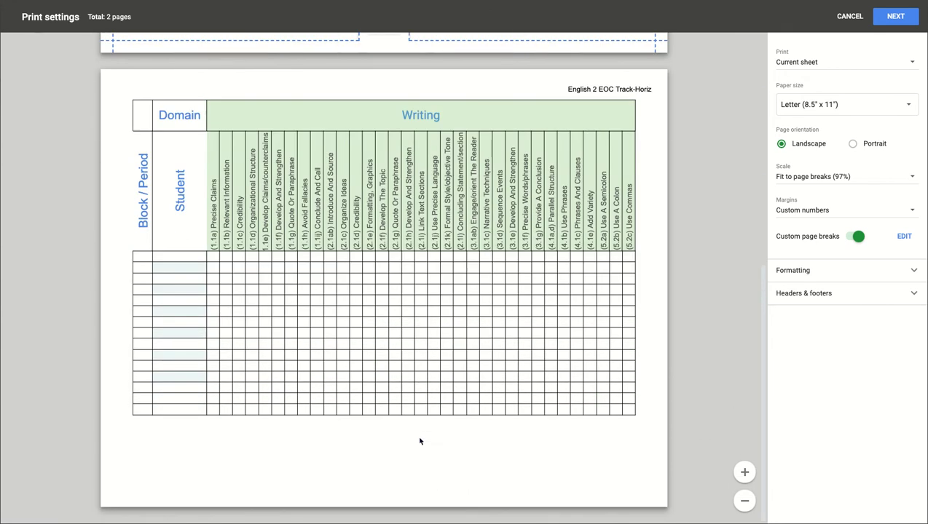
scroll(419, 440, up, 6)
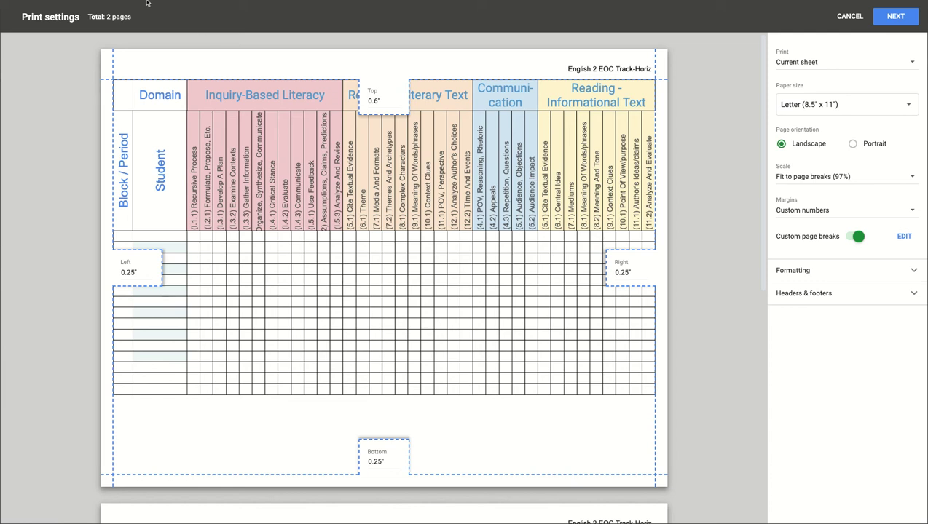
click(849, 16)
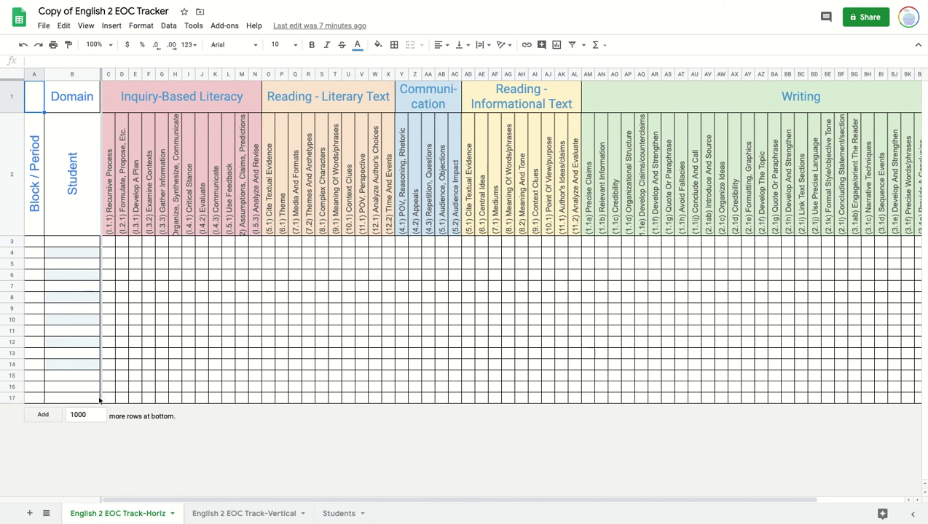
Step: Insert two sets of nine columns after column O on the English 2 EOC Track-Vertical sheet
click(237, 515)
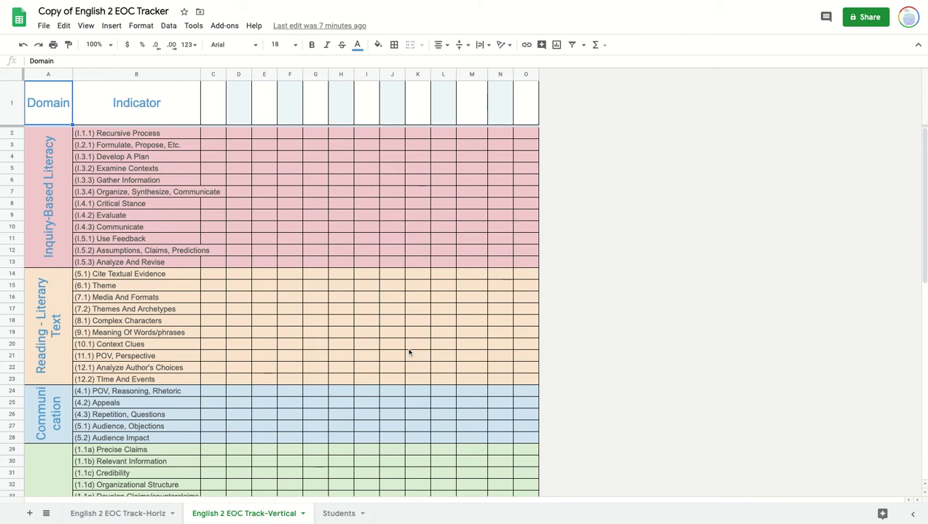
click(500, 75)
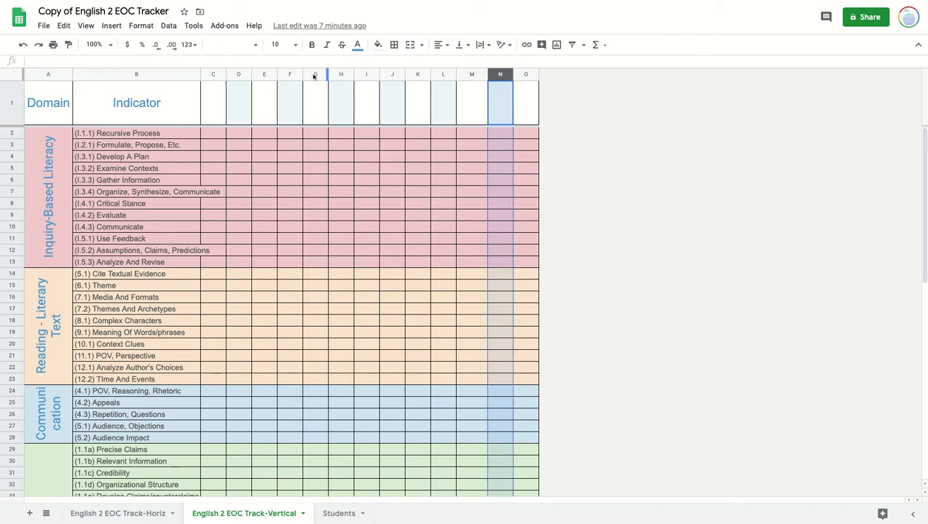
drag(315, 75, 529, 76)
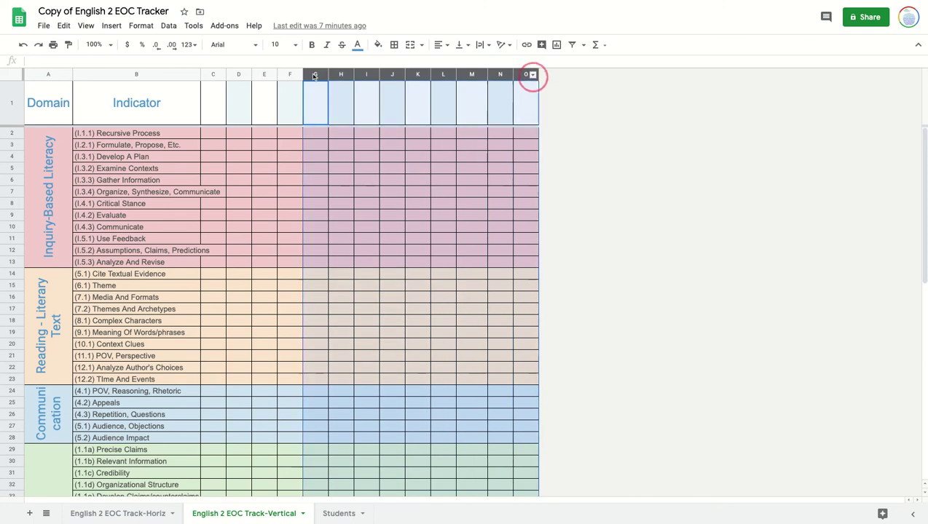
right_click(406, 112)
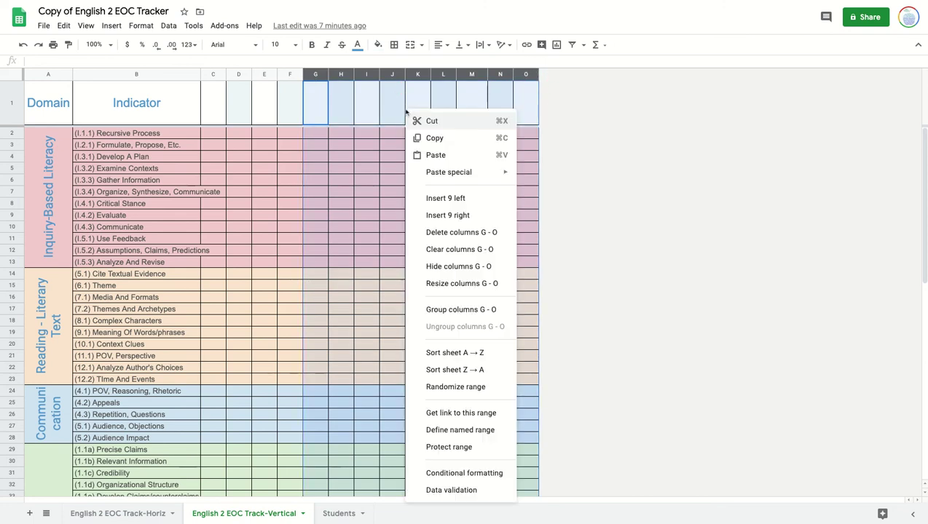
click(451, 216)
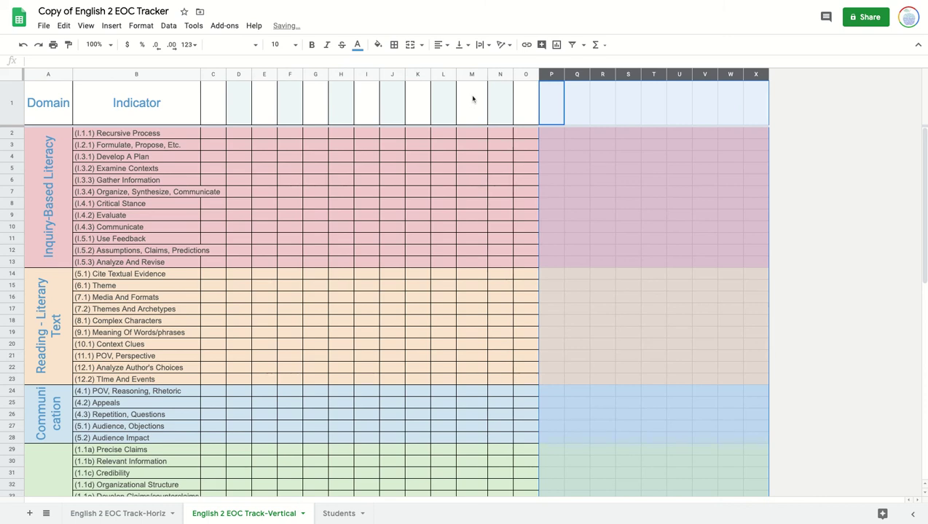
right_click(621, 108)
click(648, 214)
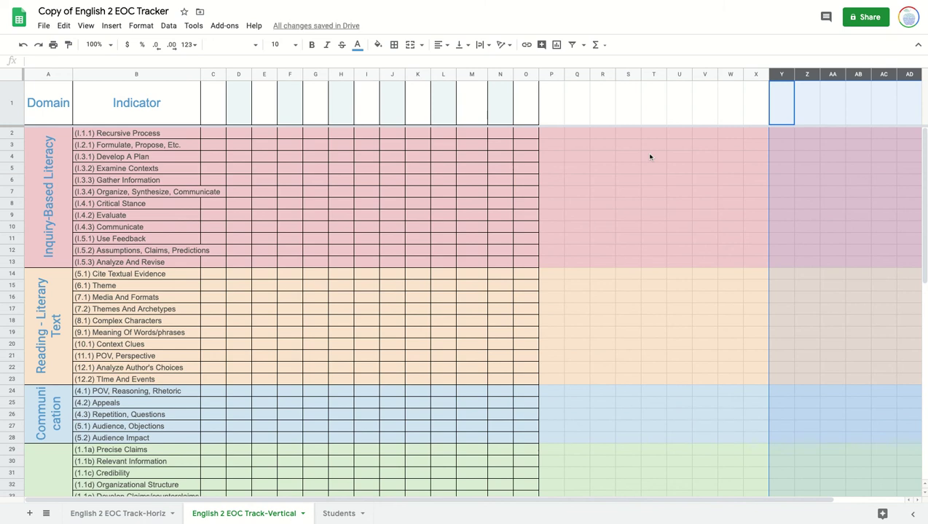
Step: Examine the vertical tracker's print preview pages and its formatting, header and frozen row and column options, and leave without printing
key(ctrl+p)
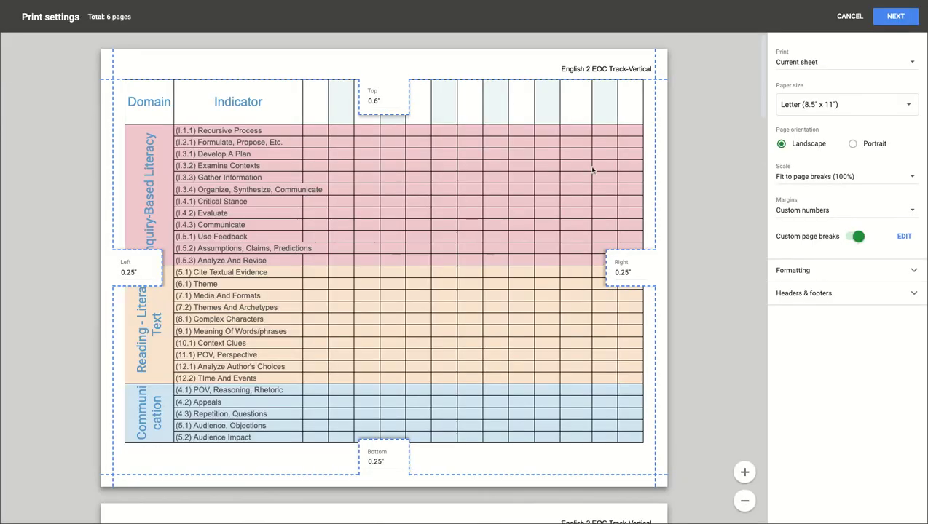
scroll(491, 272, down, 8)
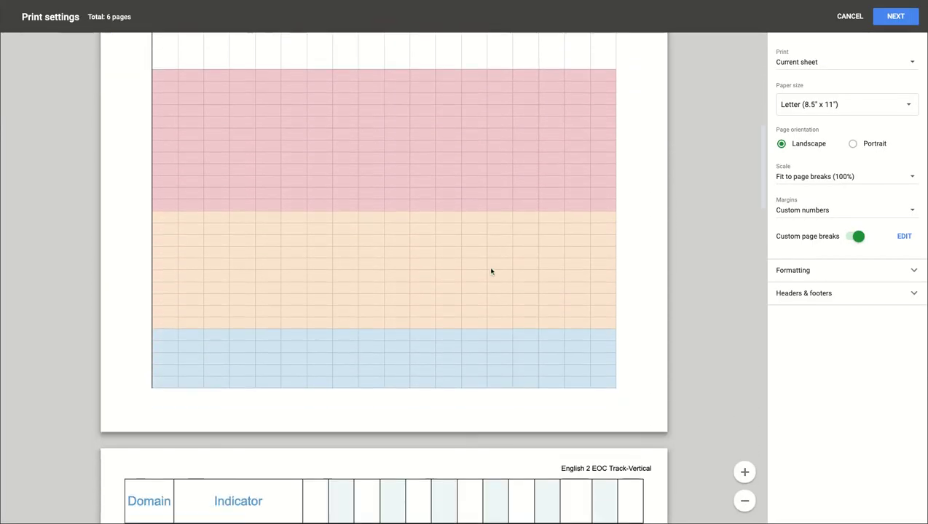
scroll(491, 272, down, 10)
scroll(491, 269, up, 2)
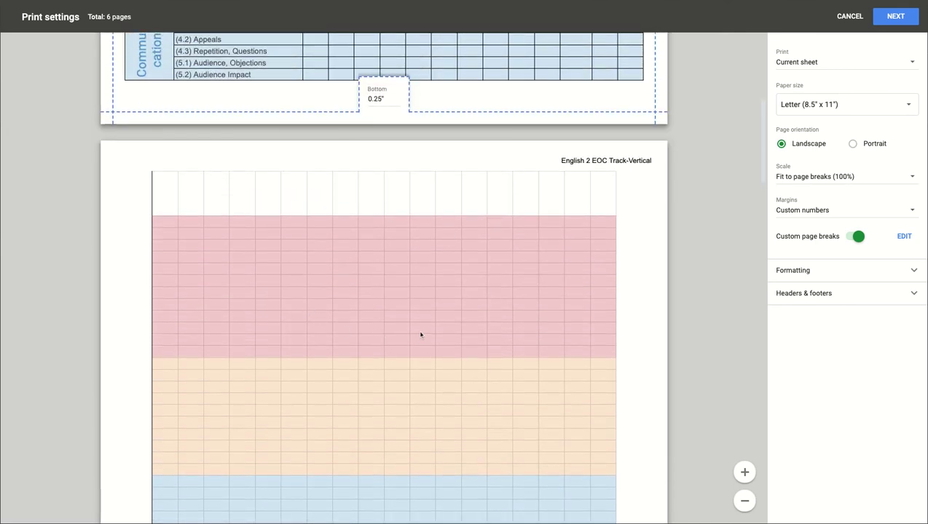
scroll(420, 335, up, 5)
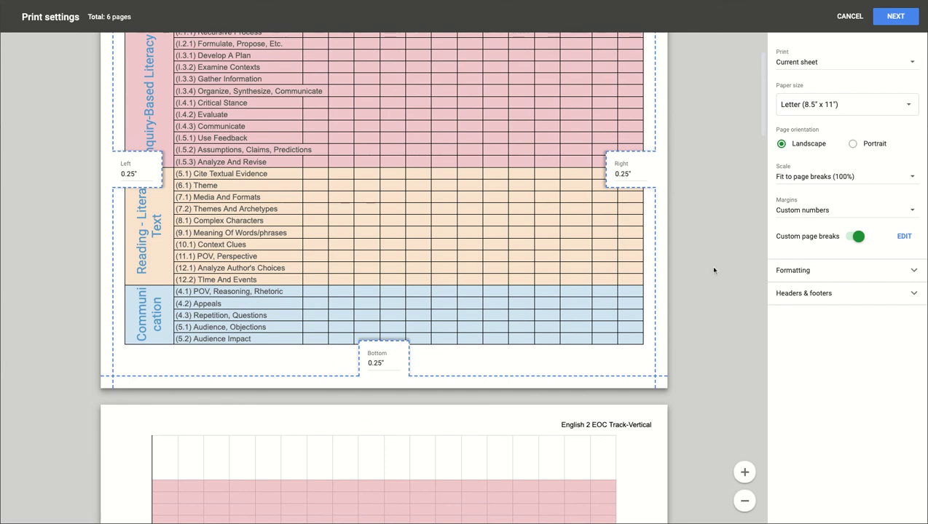
scroll(714, 271, up, 2)
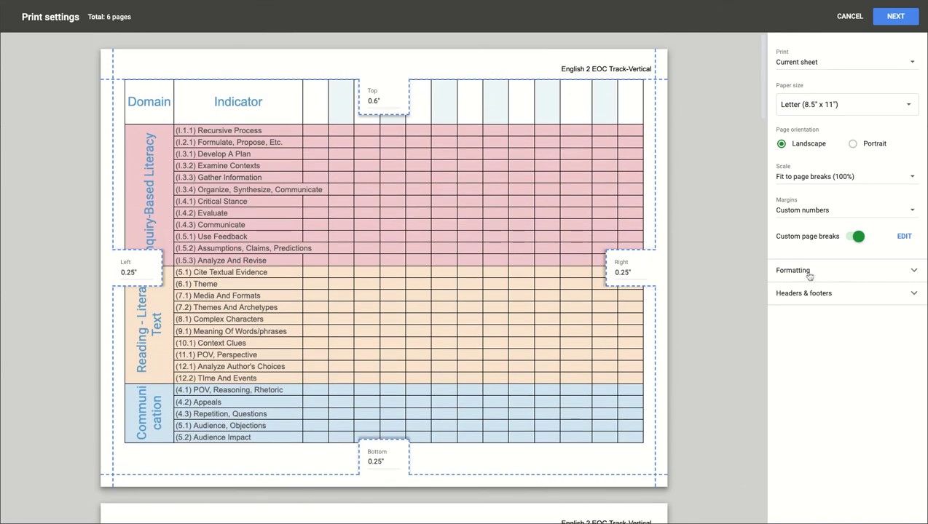
click(914, 271)
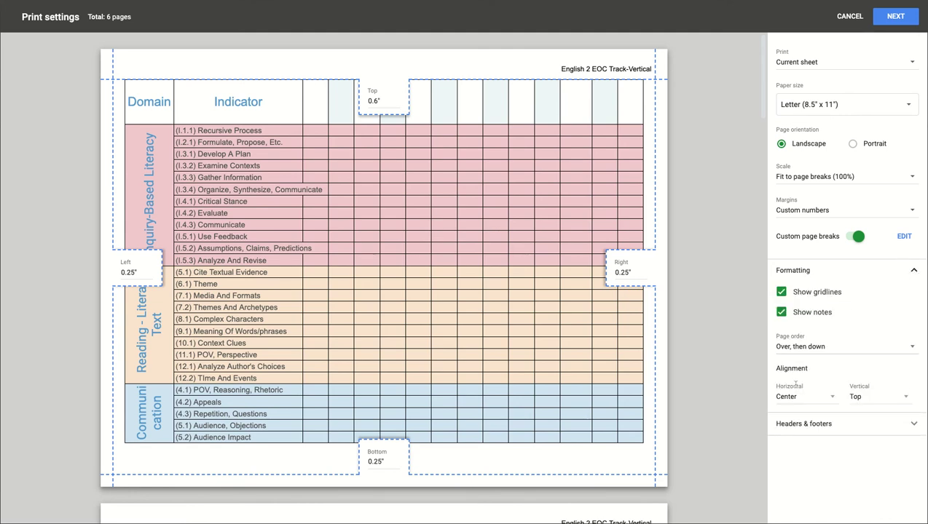
click(829, 423)
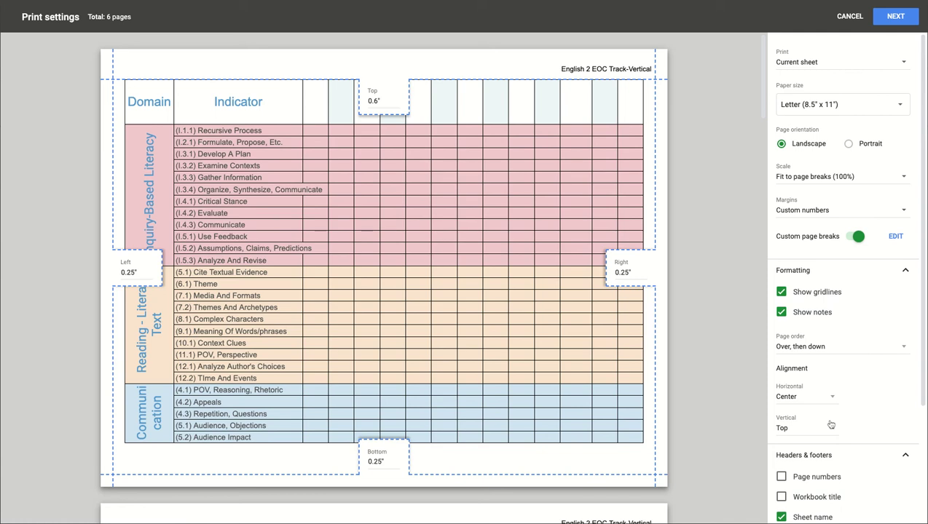
scroll(830, 425, down, 2)
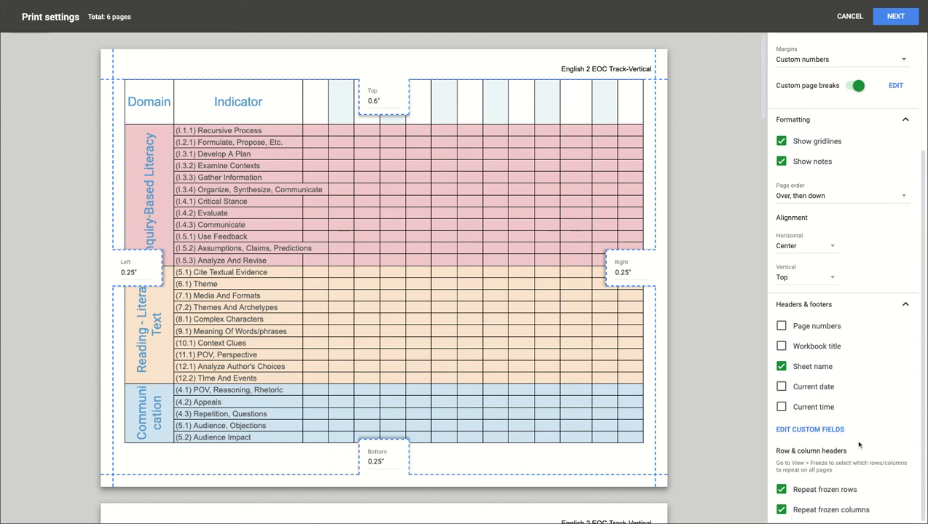
click(851, 20)
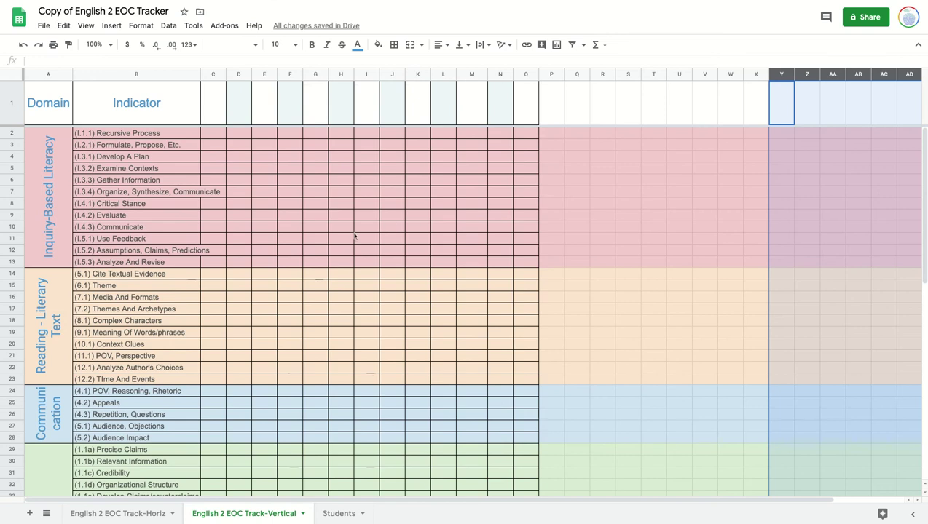
Step: Freeze the Domain and Indicator columns of the vertical tracker and check that they stay in view
click(46, 75)
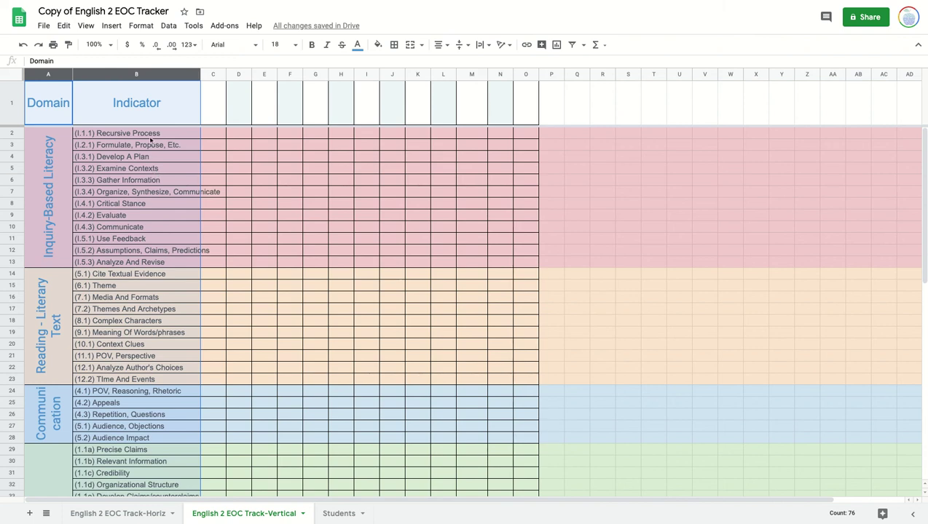
click(86, 27)
mouse_move(103, 48)
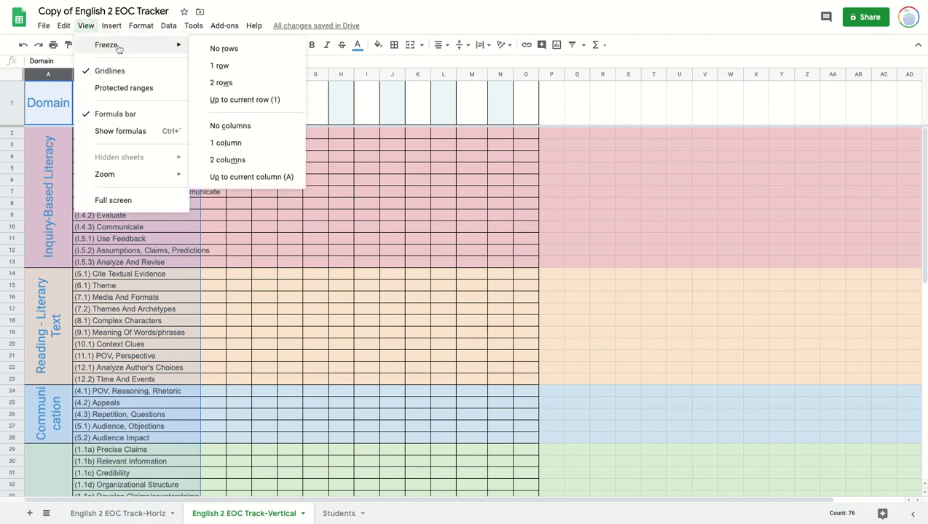
click(228, 160)
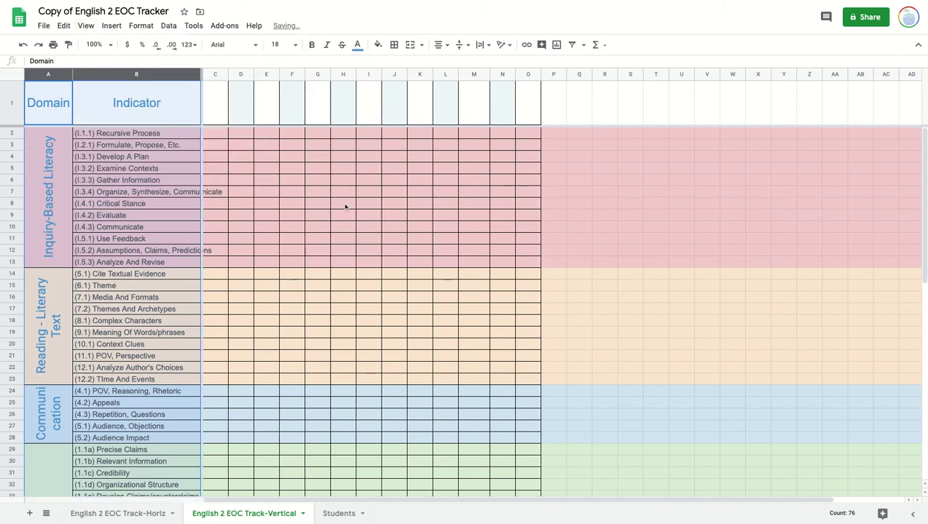
scroll(345, 207, right, 4)
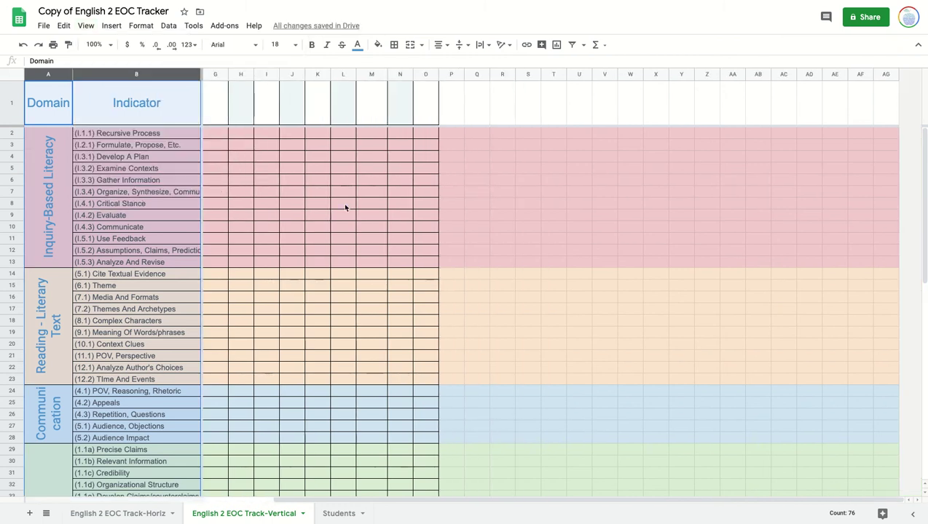
scroll(345, 207, left, 4)
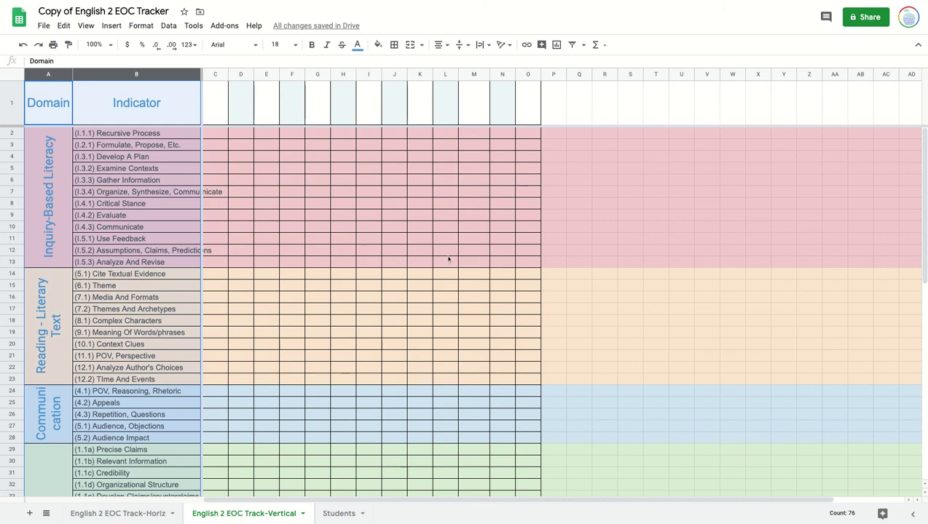
Step: Examine how the Domain and Indicator headings repeat across the vertical tracker's print preview pages, and leave without printing
key(ctrl+p)
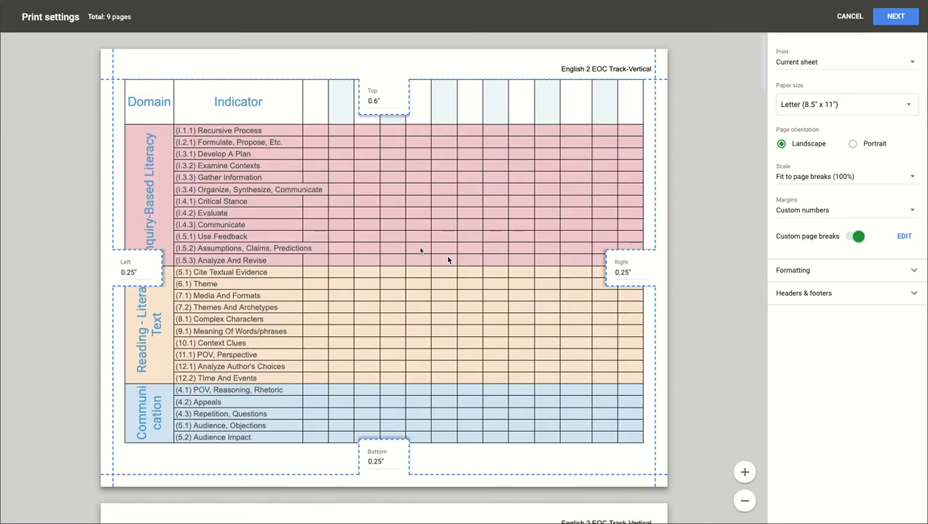
scroll(434, 314, down, 5)
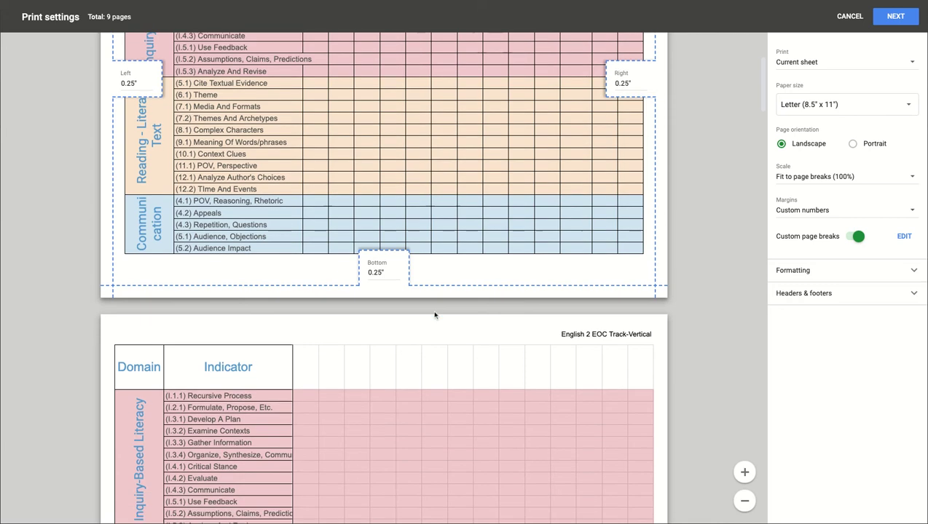
scroll(434, 315, down, 2)
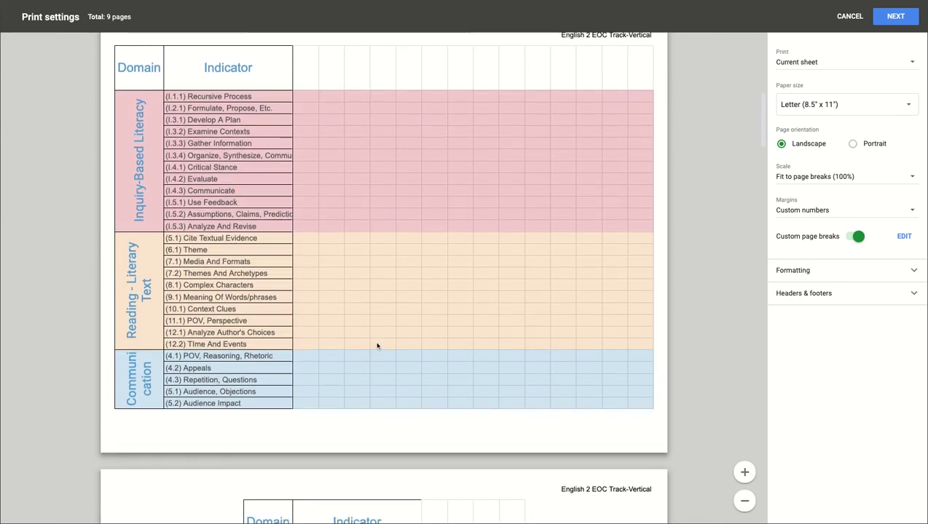
click(315, 71)
scroll(436, 349, down, 1)
scroll(436, 348, down, 7)
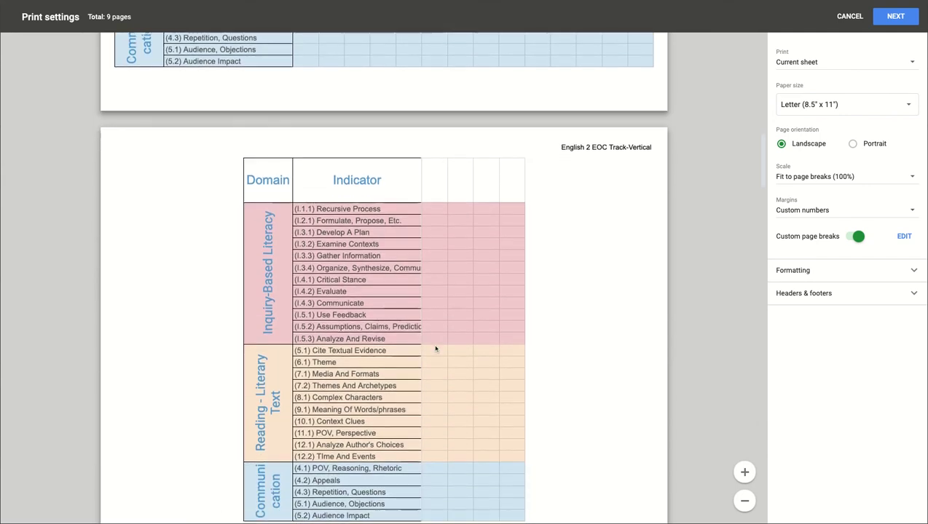
scroll(435, 349, down, 8)
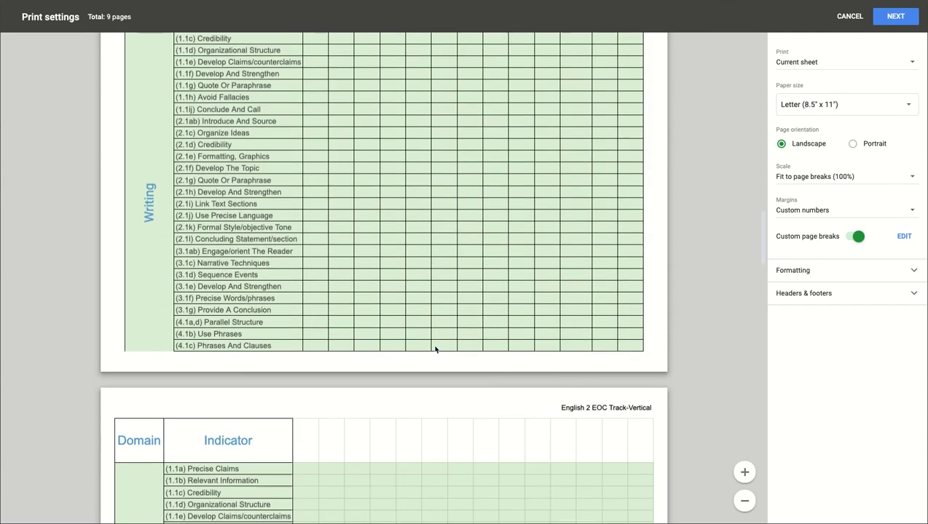
scroll(436, 349, down, 6)
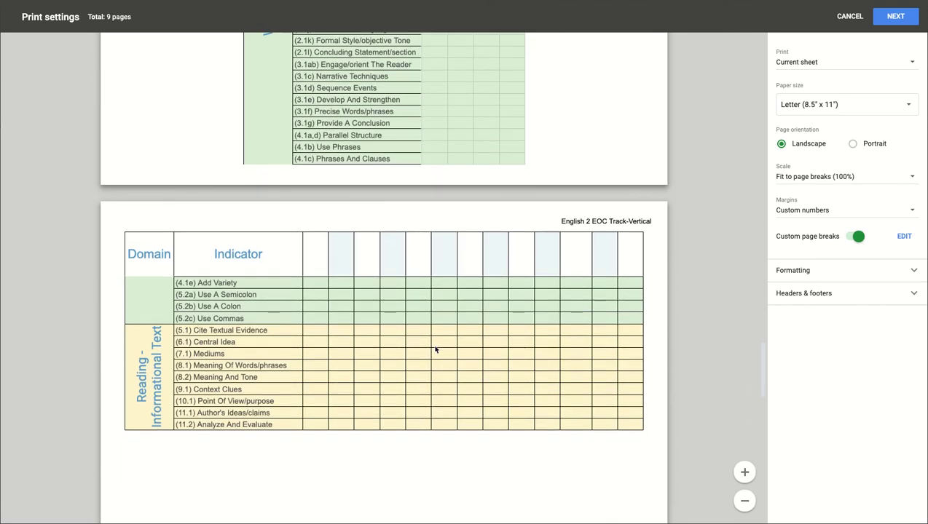
scroll(435, 350, down, 5)
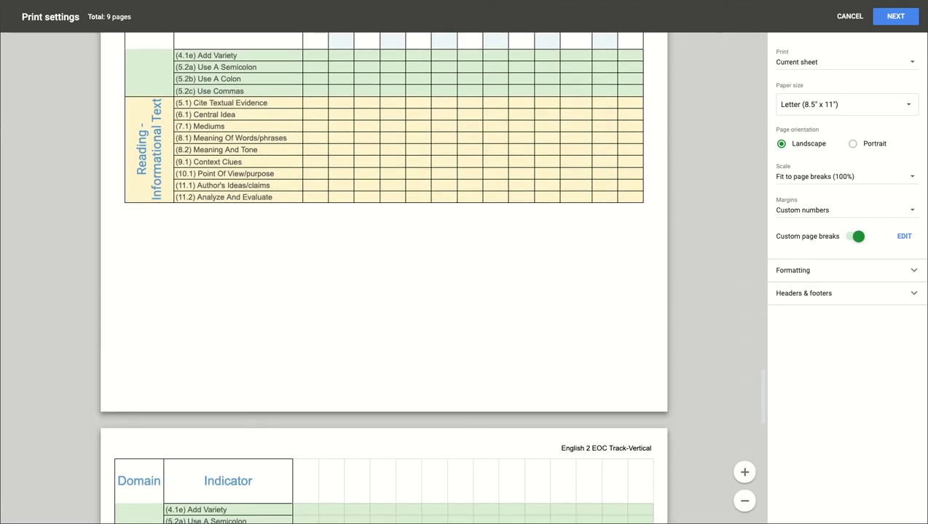
scroll(436, 346, down, 8)
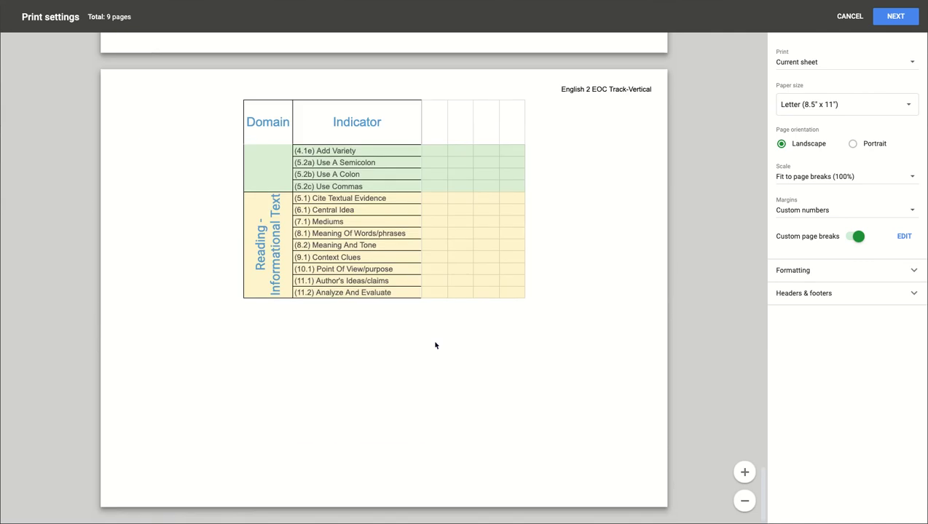
scroll(435, 345, down, 20)
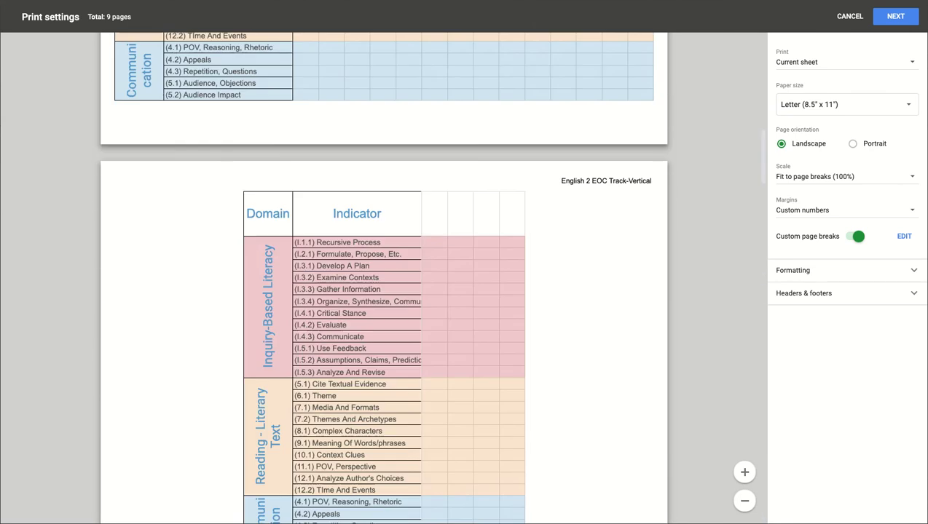
scroll(436, 348, down, 3)
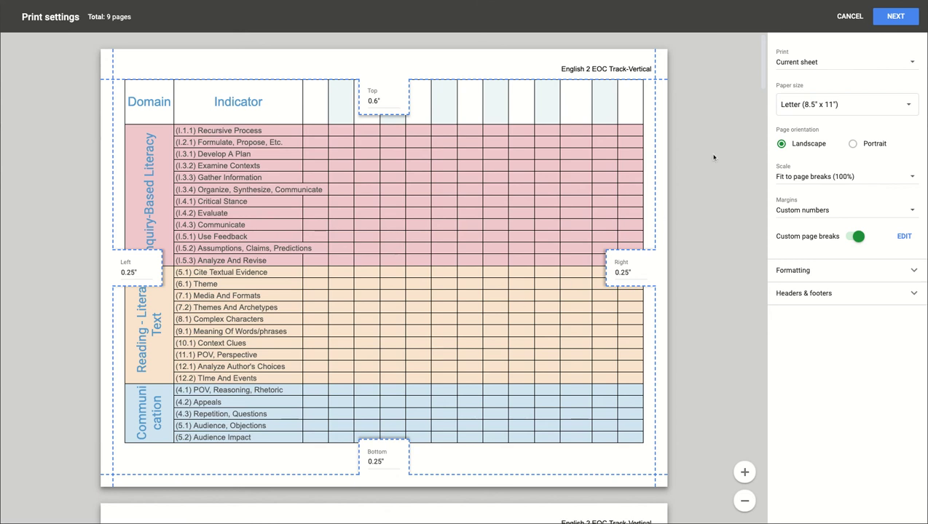
click(849, 16)
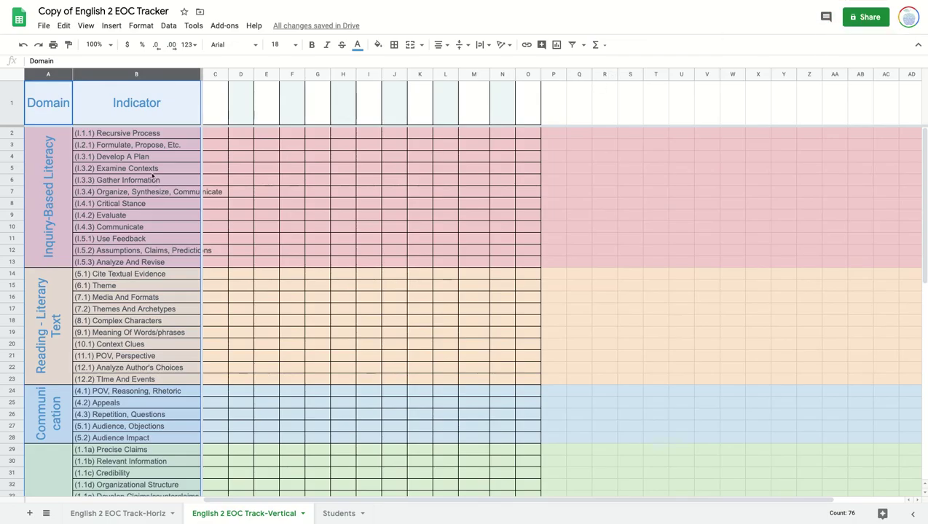
click(43, 323)
click(41, 325)
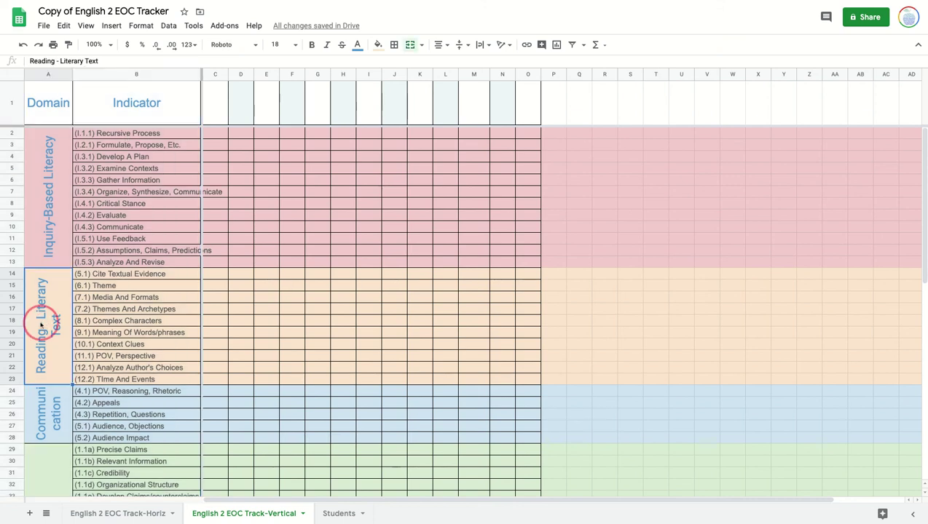
drag(241, 290, 481, 347)
drag(225, 156, 458, 240)
click(246, 411)
drag(246, 412, 530, 433)
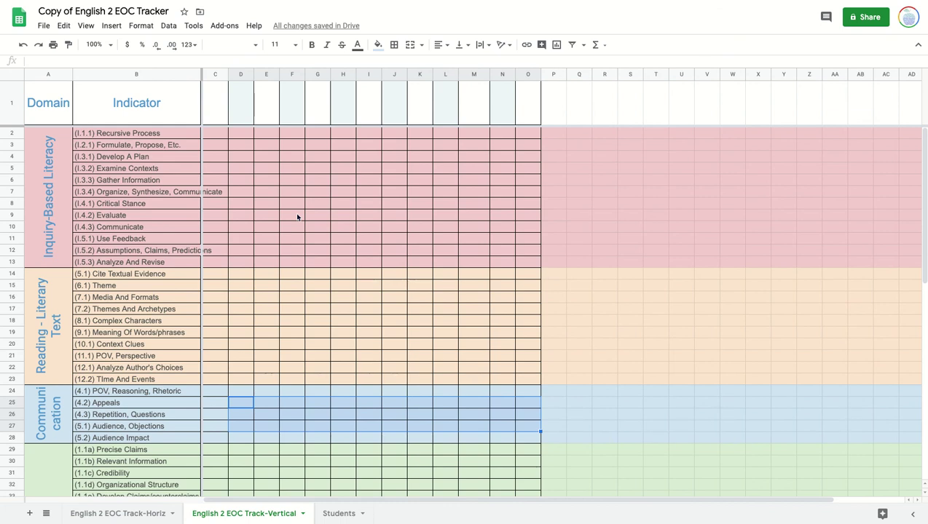
Step: Enter x for (I.4.2) Evaluate and xx for (I.4.3) Communicate in the first student column, C
click(168, 216)
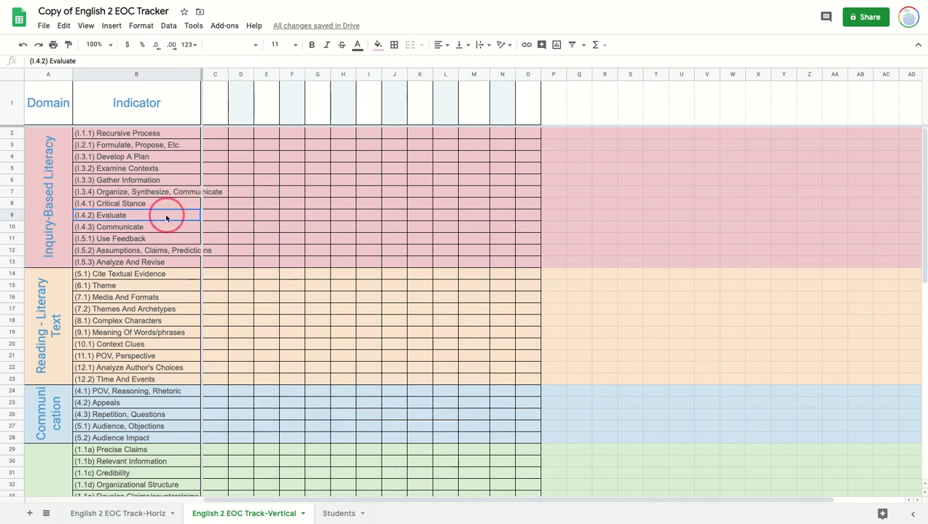
drag(165, 215, 170, 227)
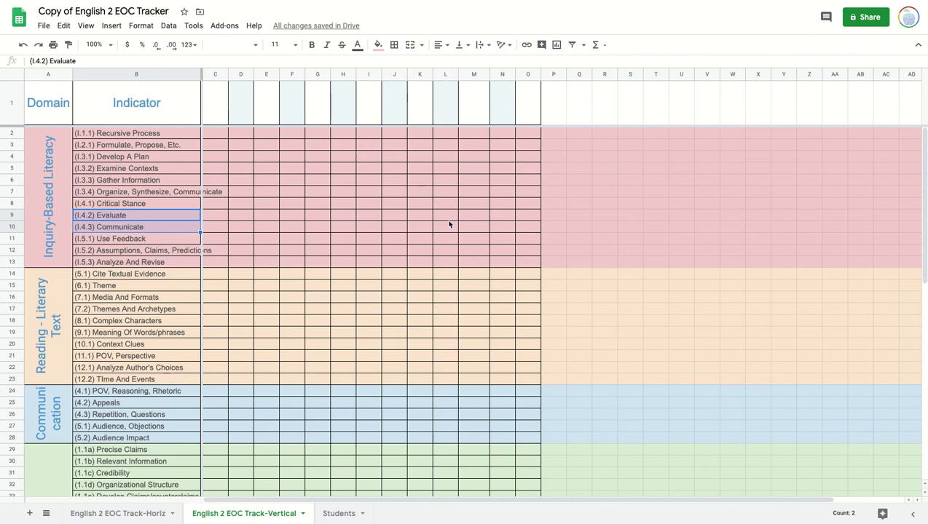
click(215, 217)
text(x)
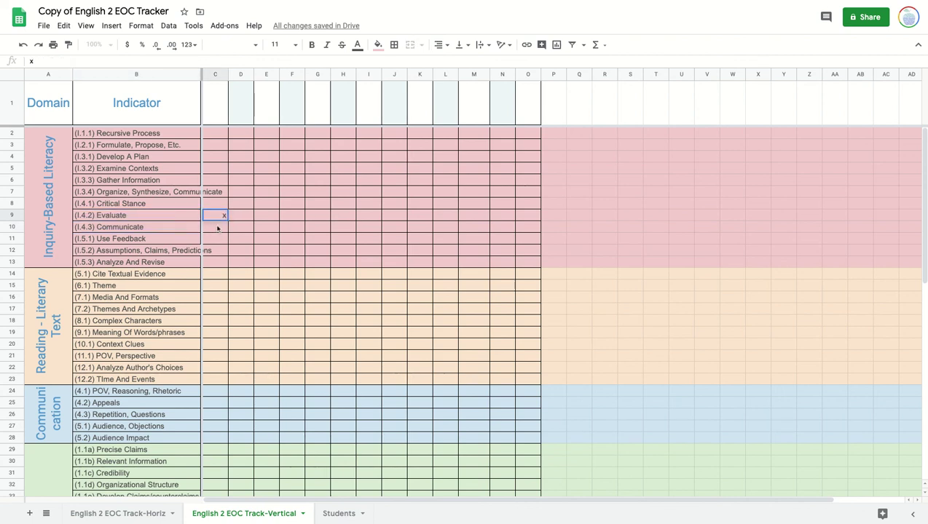
key(Return)
click(222, 218)
drag(222, 218, 222, 226)
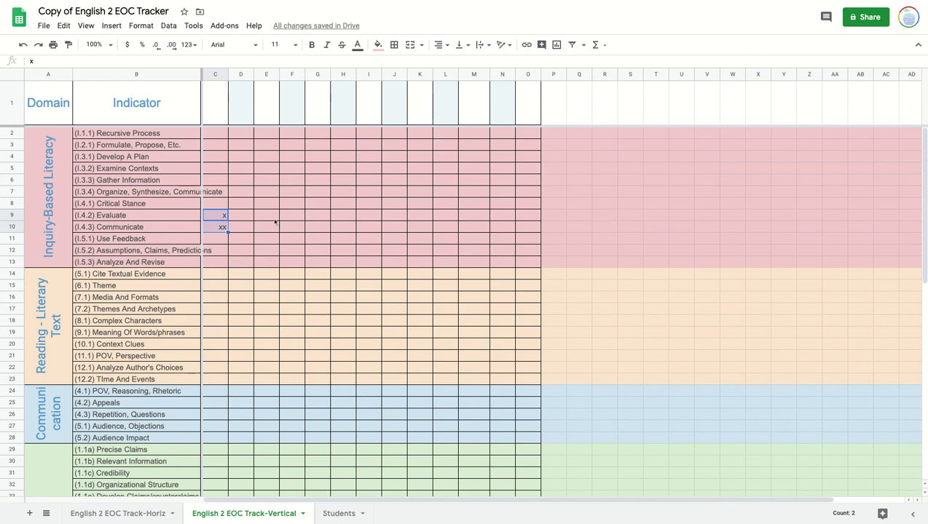
click(369, 216)
key(shift+Down)
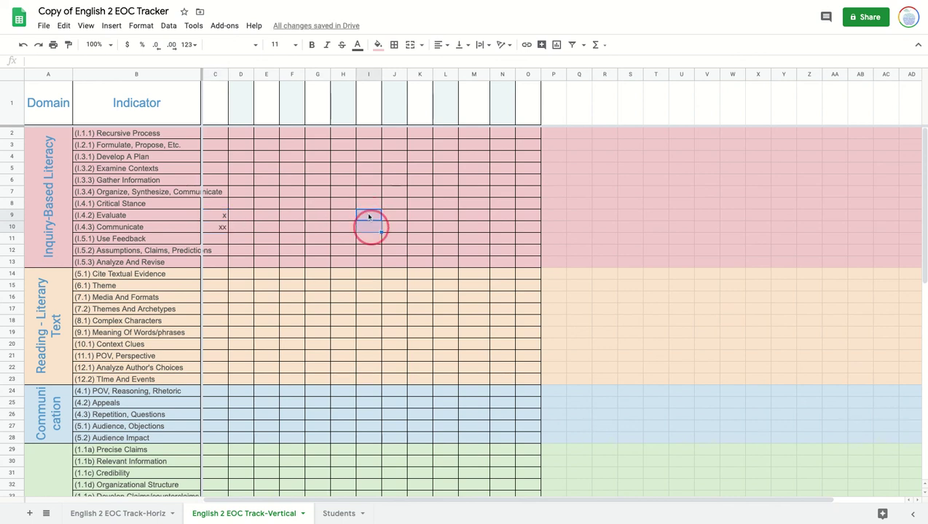
click(220, 103)
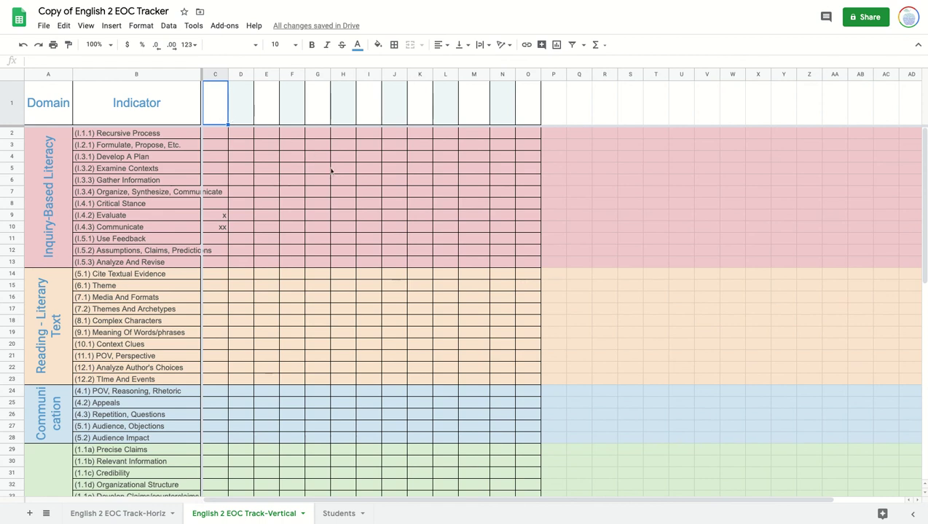
click(342, 74)
click(343, 217)
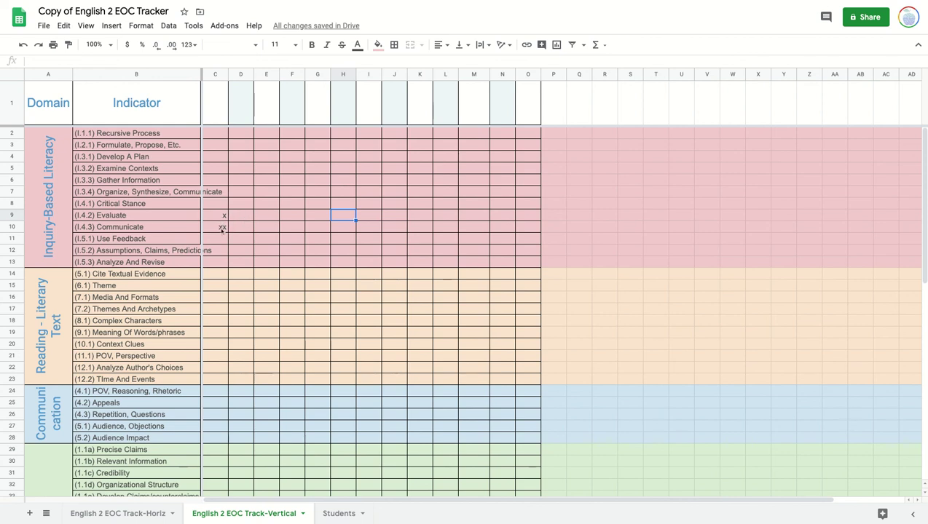
drag(349, 218, 352, 231)
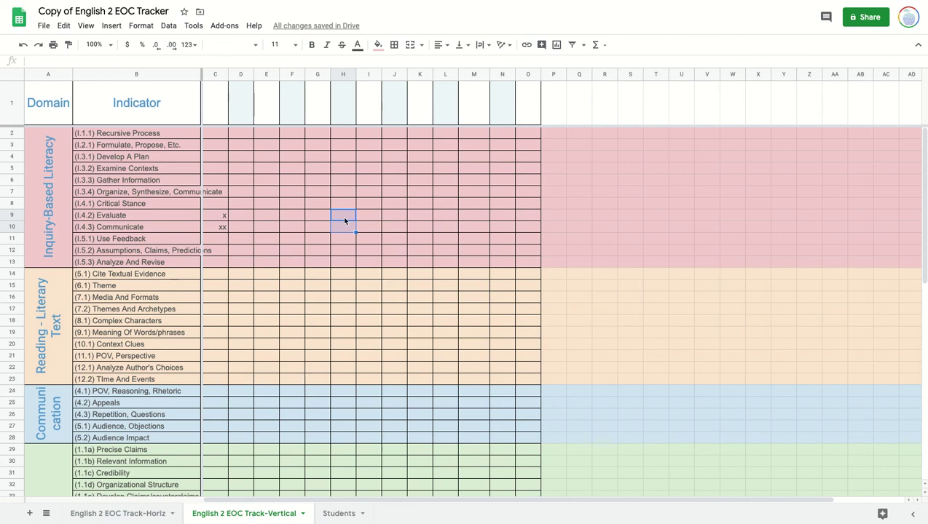
click(346, 240)
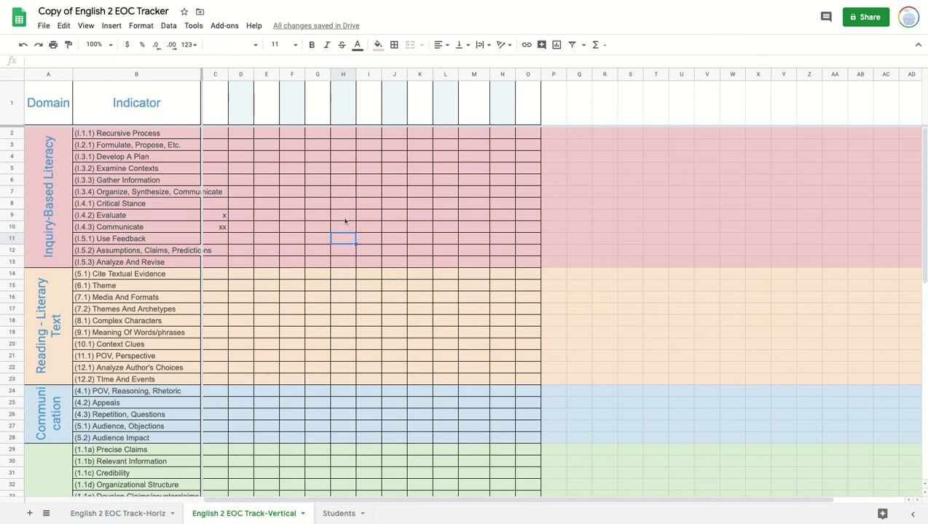
Step: Enter x for both (I.4.2) Evaluate and (I.4.3) Communicate in student columns L and N
click(442, 217)
text(x)
key(Return)
text(x)
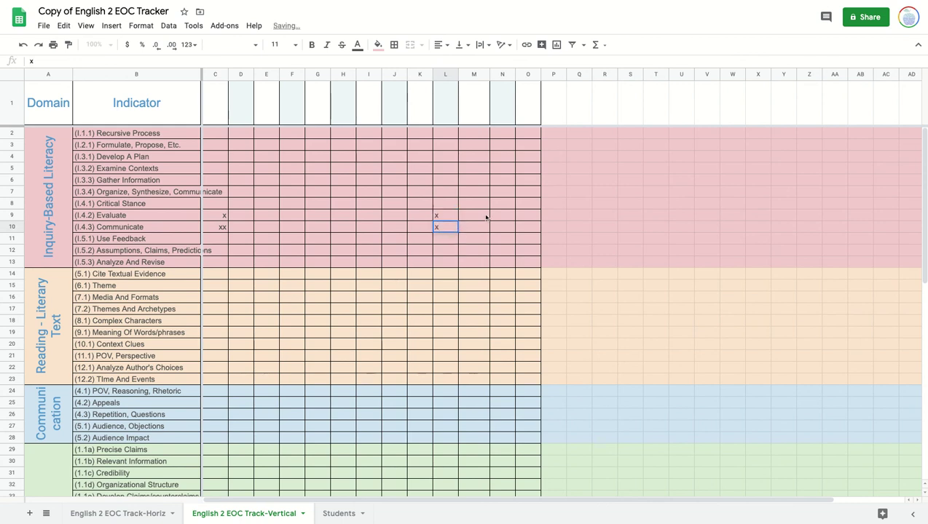
click(500, 216)
text(x)
key(Return)
text(x)
click(397, 217)
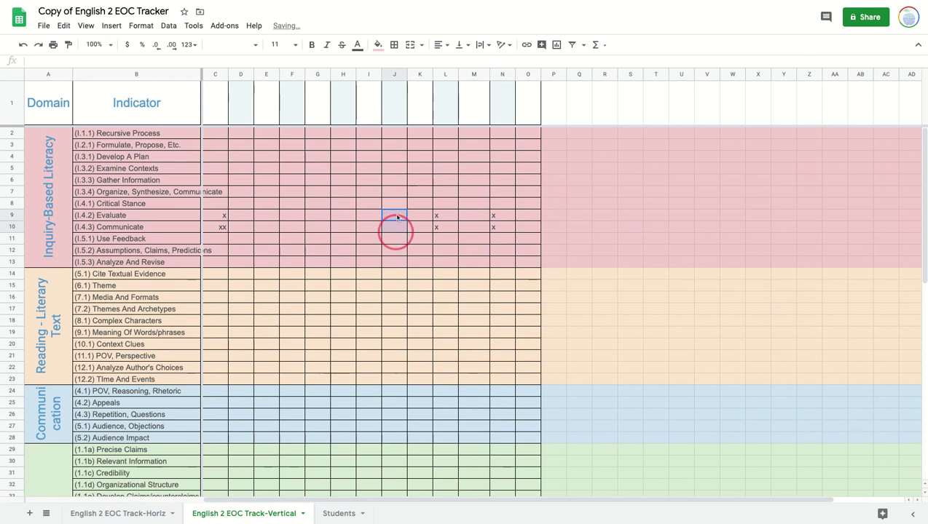
key(shift+Down)
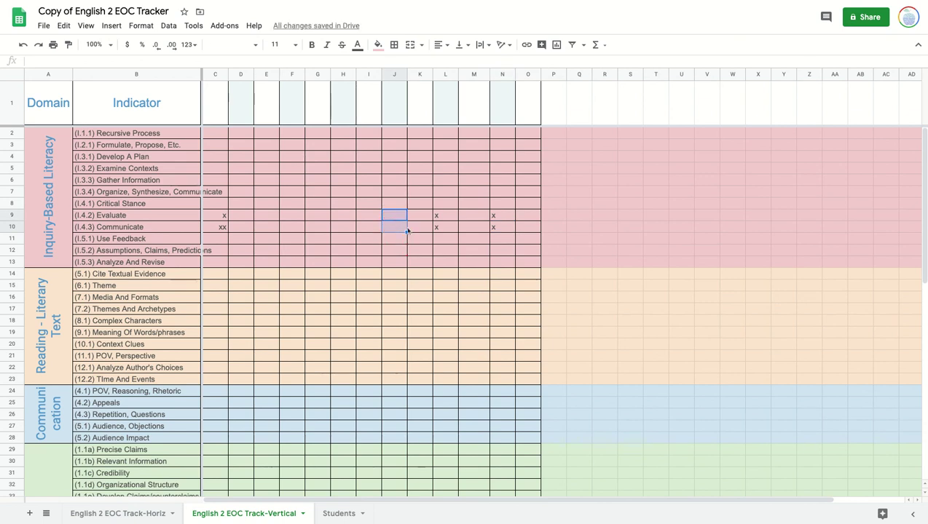
click(509, 96)
click(441, 102)
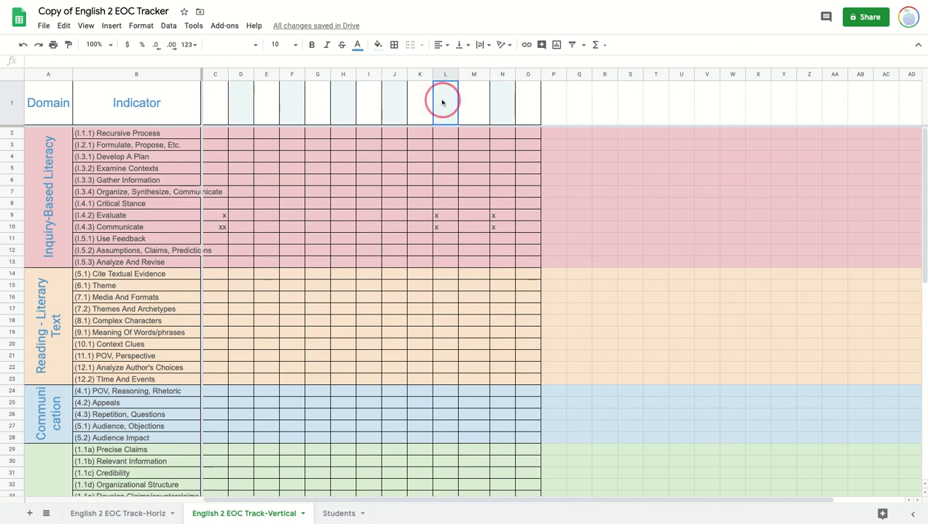
click(217, 107)
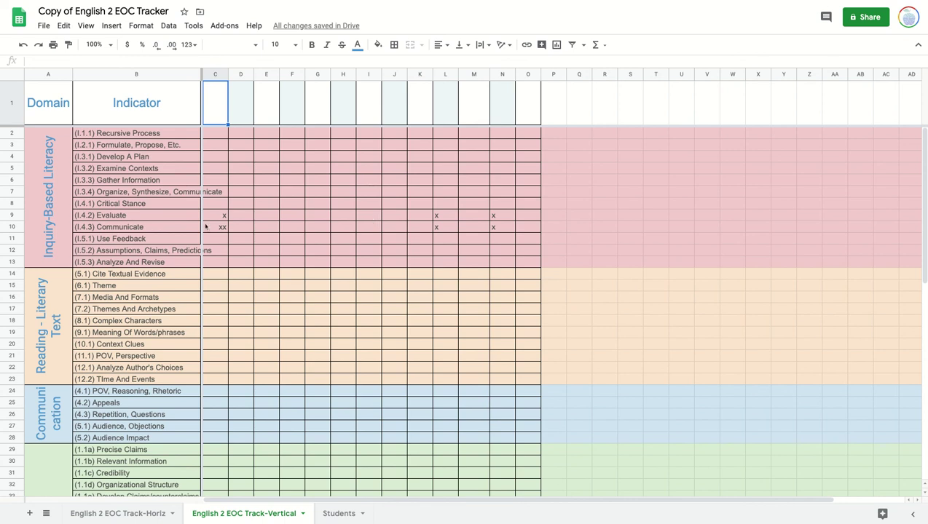
click(156, 216)
drag(156, 217, 156, 228)
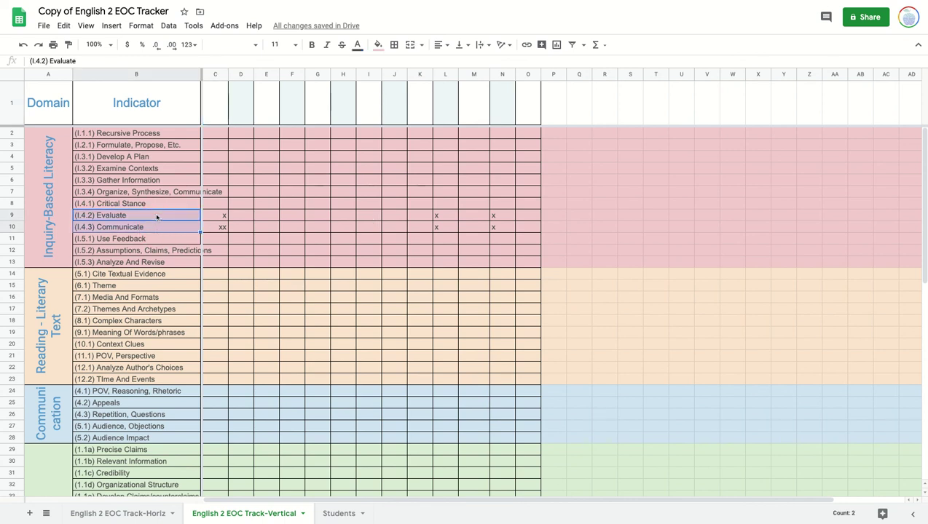